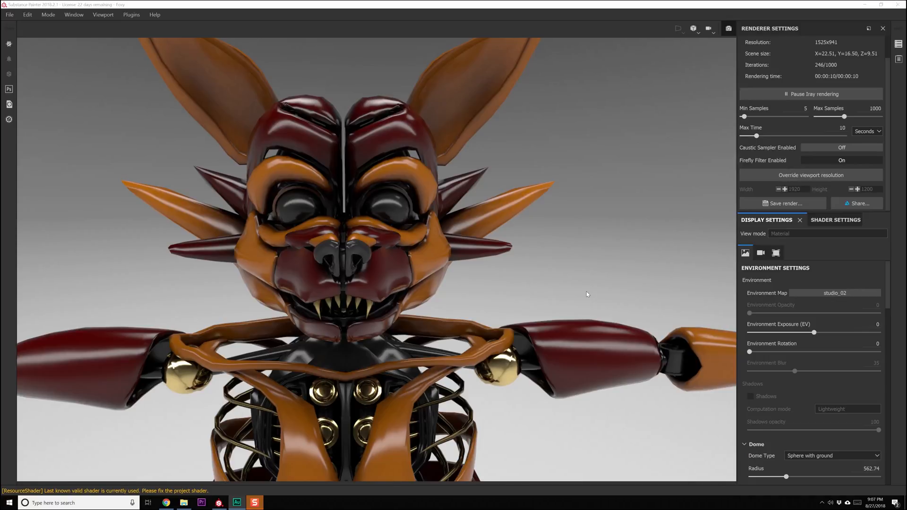
# Return from Iray rendering to Painting mode
pyautogui.click(48, 14)
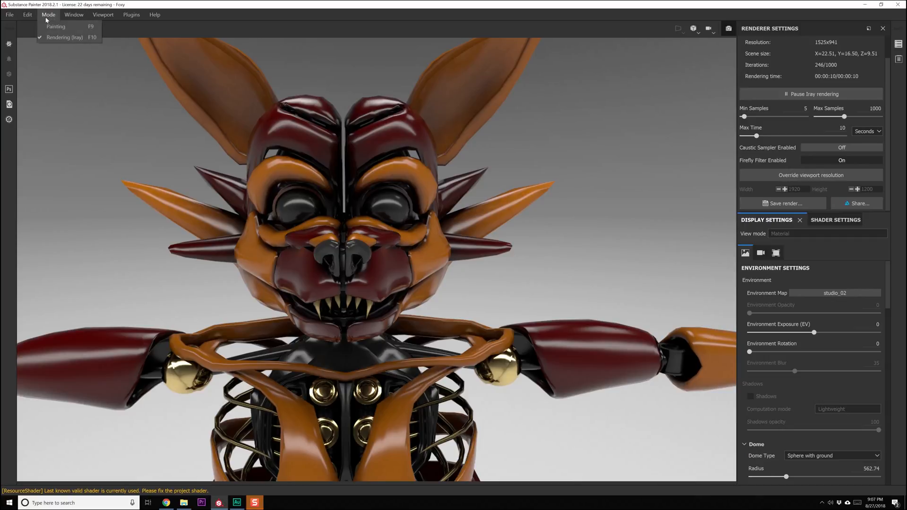
pyautogui.click(231, 10)
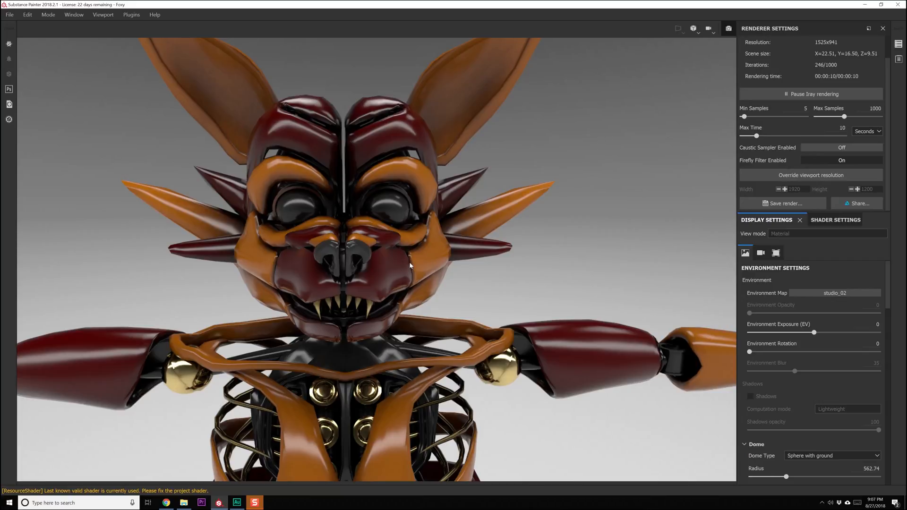
pyautogui.click(48, 15)
pyautogui.click(59, 25)
# Examine the materials on the character's head, shoulders and chest from the front and at close range
pyautogui.keyDown('alt'); pyautogui.moveTo(317, 276); pyautogui.dragTo(392, 250); pyautogui.keyUp('alt')
pyautogui.scroll(-3, 330, 243)
pyautogui.keyDown('alt'); pyautogui.moveTo(331, 244); pyautogui.dragTo(363, 260); pyautogui.keyUp('alt')
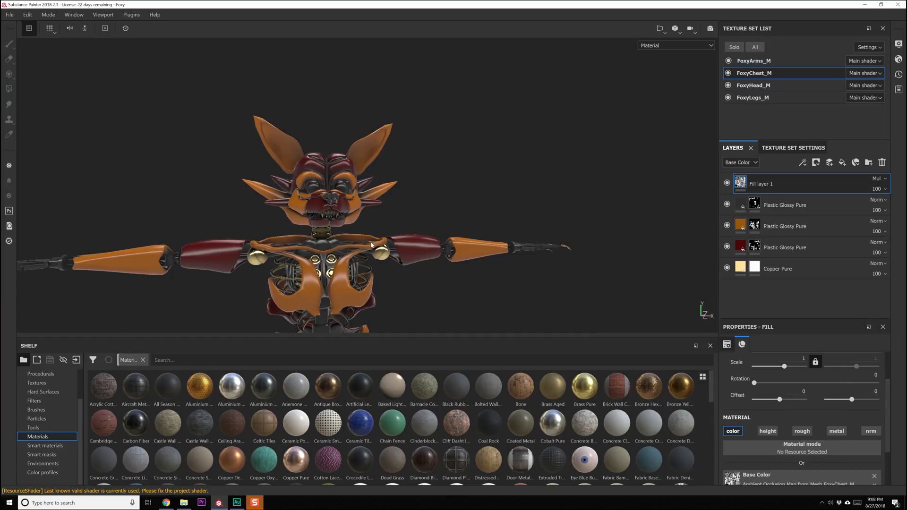
pyautogui.scroll(5, 338, 243)
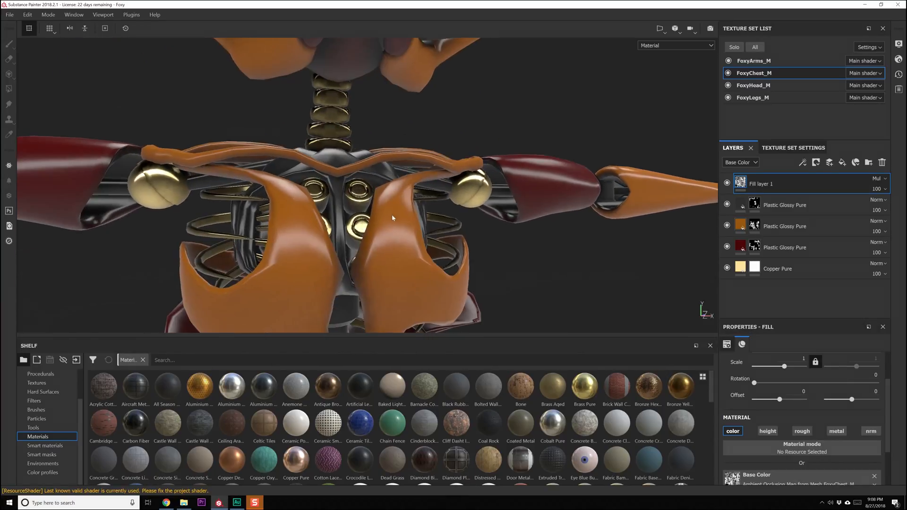
pyautogui.keyDown('alt'); pyautogui.moveTo(415, 236); pyautogui.dragTo(359, 236); pyautogui.keyUp('alt')
pyautogui.scroll(-3, 458, 235)
pyautogui.scroll(-6, 461, 233)
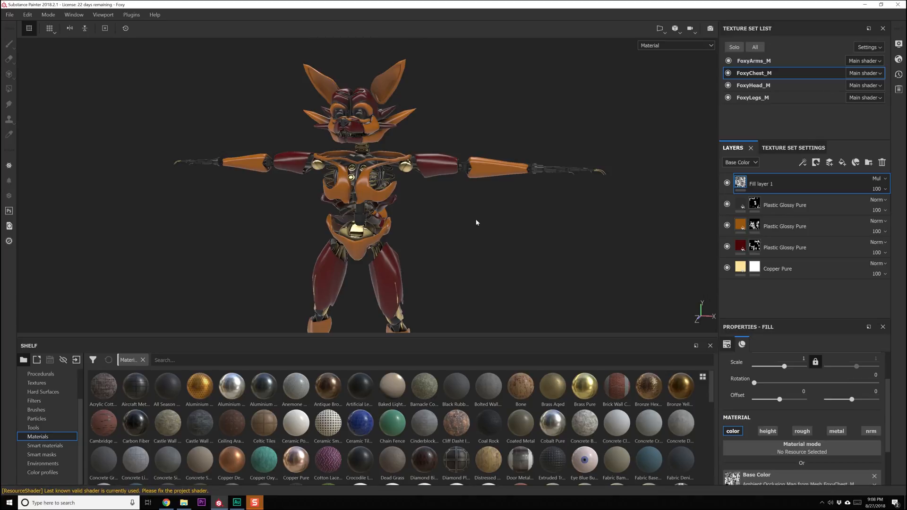
pyautogui.keyDown('alt'); pyautogui.moveTo(388, 128); pyautogui.dragTo(390, 202, button='middle'); pyautogui.keyUp('alt')
pyautogui.scroll(5, 382, 202)
pyautogui.keyDown('alt'); pyautogui.moveTo(380, 202); pyautogui.dragTo(456, 203); pyautogui.keyUp('alt')
pyautogui.scroll(2, 339, 227)
pyautogui.keyDown('alt'); pyautogui.moveTo(339, 227); pyautogui.dragTo(360, 234); pyautogui.keyUp('alt')
pyautogui.scroll(3, 368, 235)
pyautogui.scroll(3, 368, 233)
pyautogui.keyDown('alt'); pyautogui.moveTo(554, 215); pyautogui.dragTo(416, 215); pyautogui.keyUp('alt')
pyautogui.keyDown('alt'); pyautogui.moveTo(369, 289); pyautogui.dragTo(397, 115, button='middle'); pyautogui.keyUp('alt')
pyautogui.keyDown('alt'); pyautogui.moveTo(396, 114); pyautogui.dragTo(417, 253); pyautogui.keyUp('alt')
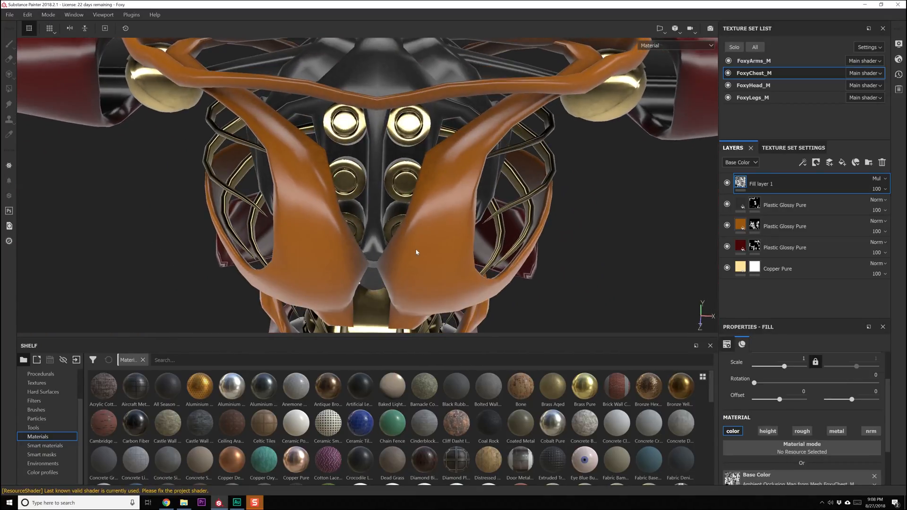
# Examine the character's lower body, legs and back, ending with a full frontal view
pyautogui.keyDown('alt'); pyautogui.moveTo(417, 253); pyautogui.dragTo(409, 218, button='middle'); pyautogui.keyUp('alt')
pyautogui.keyDown('alt'); pyautogui.moveTo(409, 217); pyautogui.dragTo(398, 145); pyautogui.keyUp('alt')
pyautogui.keyDown('alt'); pyautogui.moveTo(517, 165); pyautogui.dragTo(332, 184); pyautogui.keyUp('alt')
pyautogui.keyDown('alt'); pyautogui.moveTo(450, 194); pyautogui.dragTo(413, 196); pyautogui.keyUp('alt')
pyautogui.scroll(-5, 414, 195)
pyautogui.keyDown('alt'); pyautogui.moveTo(418, 300); pyautogui.dragTo(384, 186, button='middle'); pyautogui.keyUp('alt')
pyautogui.scroll(-4, 384, 186)
pyautogui.keyDown('alt'); pyautogui.moveTo(384, 186); pyautogui.dragTo(428, 285); pyautogui.keyUp('alt')
pyautogui.keyDown('alt'); pyautogui.moveTo(437, 123); pyautogui.dragTo(451, 214, button='middle'); pyautogui.keyUp('alt')
pyautogui.scroll(-3, 450, 215)
pyautogui.scroll(-5, 451, 215)
pyautogui.keyDown('alt'); pyautogui.moveTo(451, 215); pyautogui.dragTo(372, 214); pyautogui.keyUp('alt')
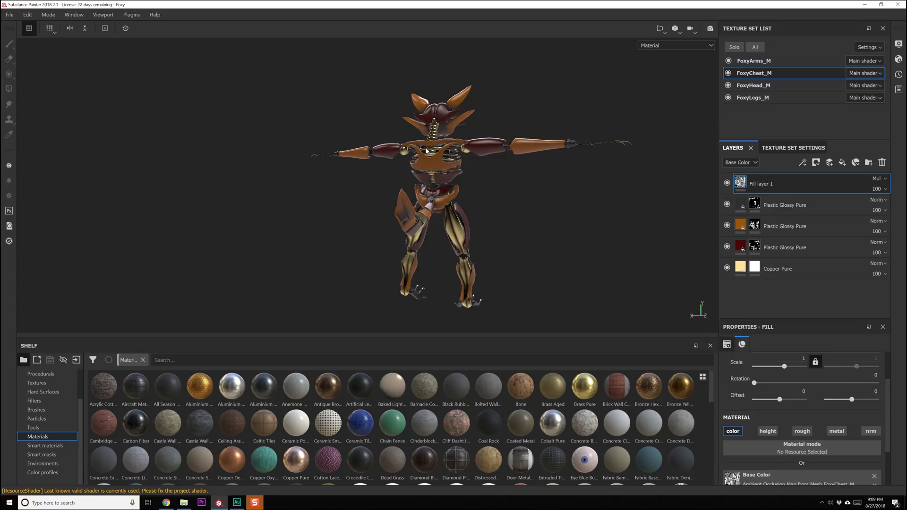
pyautogui.keyDown('alt'); pyautogui.moveTo(608, 159); pyautogui.dragTo(104, 185); pyautogui.keyUp('alt')
pyautogui.keyDown('alt'); pyautogui.moveTo(541, 206); pyautogui.dragTo(473, 173, button='middle'); pyautogui.keyUp('alt')
pyautogui.keyDown('alt'); pyautogui.moveTo(457, 199); pyautogui.dragTo(485, 214); pyautogui.keyUp('alt')
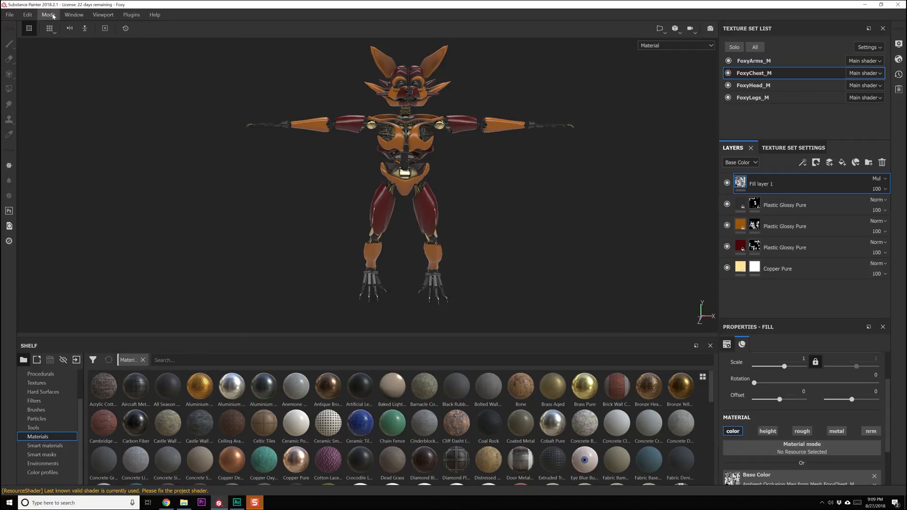
# Try cave_entry_in_the_forest as the viewport's environment map and check the lighting on the head and chest
pyautogui.click(898, 43)
pyautogui.click(826, 120)
pyautogui.click(858, 148)
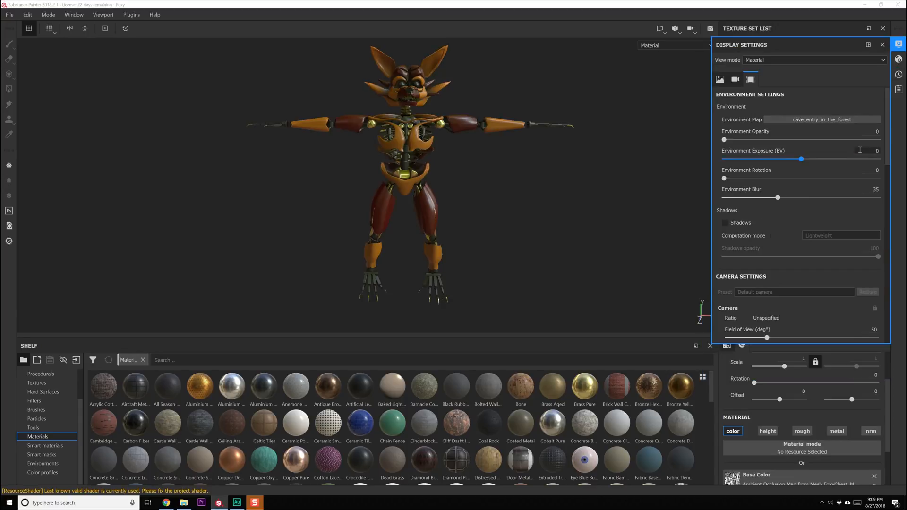
pyautogui.scroll(5, 462, 180)
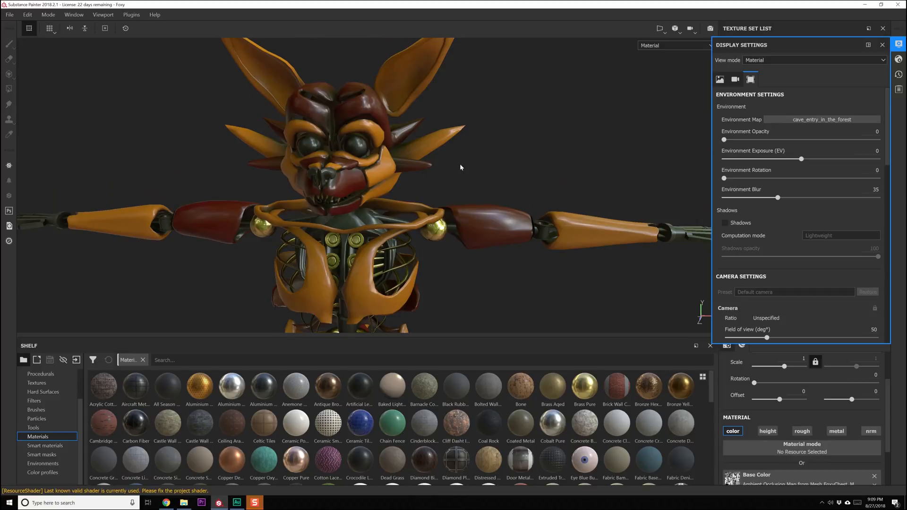
pyautogui.scroll(-1, 461, 167)
# Try the studio_03 environment map and check its lighting on the whole character
pyautogui.click(826, 120)
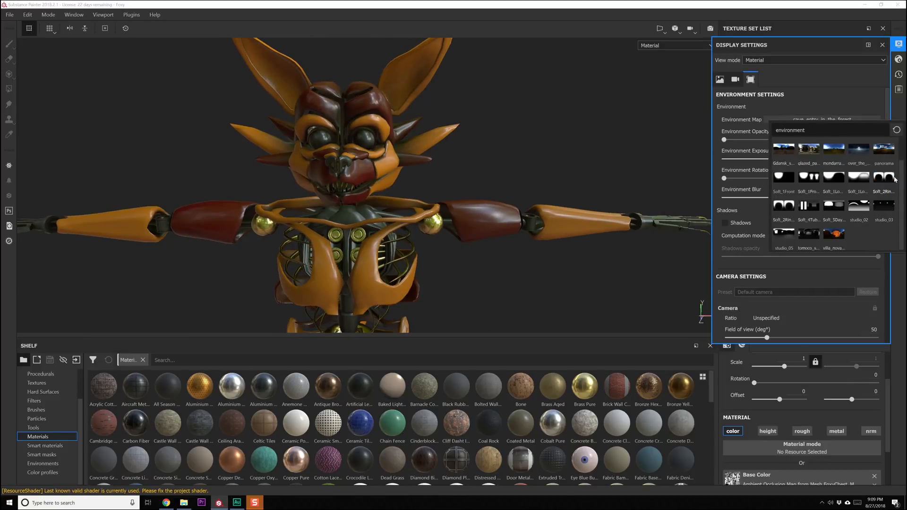
pyautogui.click(885, 207)
pyautogui.moveTo(330, 239)
pyautogui.keyDown('alt'); pyautogui.mouseDown()
pyautogui.moveTo(423, 233)
pyautogui.moveTo(345, 238)
pyautogui.mouseUp(); pyautogui.keyUp('alt')
pyautogui.scroll(-3, 405, 233)
pyautogui.keyDown('alt'); pyautogui.moveTo(408, 326); pyautogui.dragTo(412, 201, button='middle'); pyautogui.keyUp('alt')
pyautogui.scroll(-2, 406, 245)
pyautogui.keyDown('alt'); pyautogui.moveTo(412, 202); pyautogui.dragTo(384, 201); pyautogui.keyUp('alt')
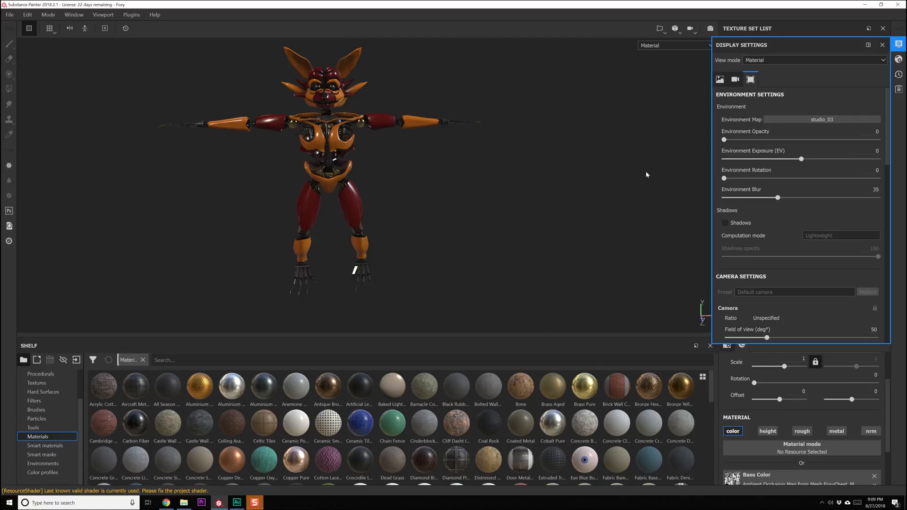
# Preview the studio_02 environment map and switch the environment to Soft_5DaylightStudio
pyautogui.click(856, 120)
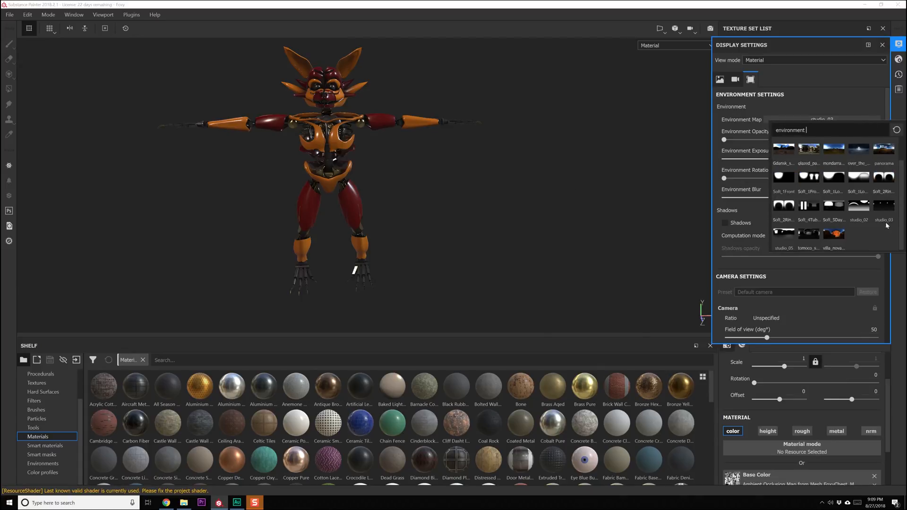
pyautogui.click(859, 208)
pyautogui.click(850, 120)
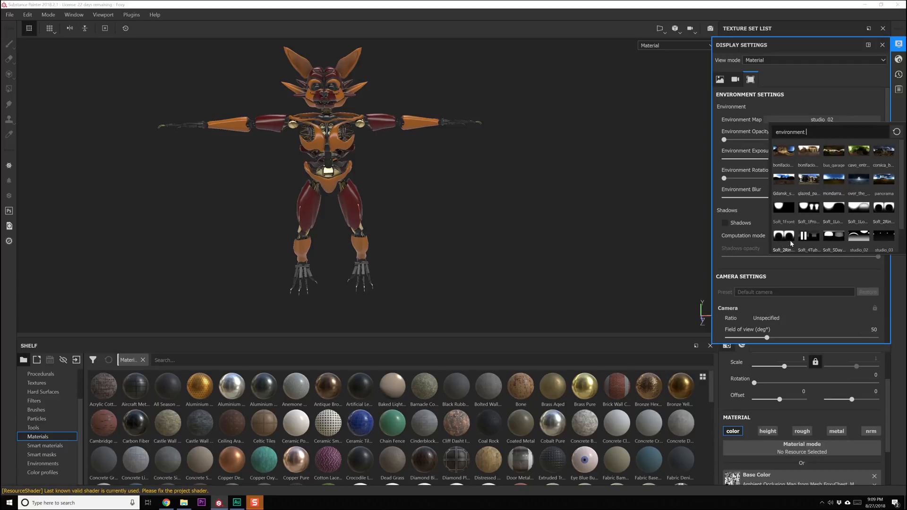
pyautogui.click(833, 236)
# Render the character in Iray, framing the head and chest from the front and then from the side
pyautogui.click(49, 15)
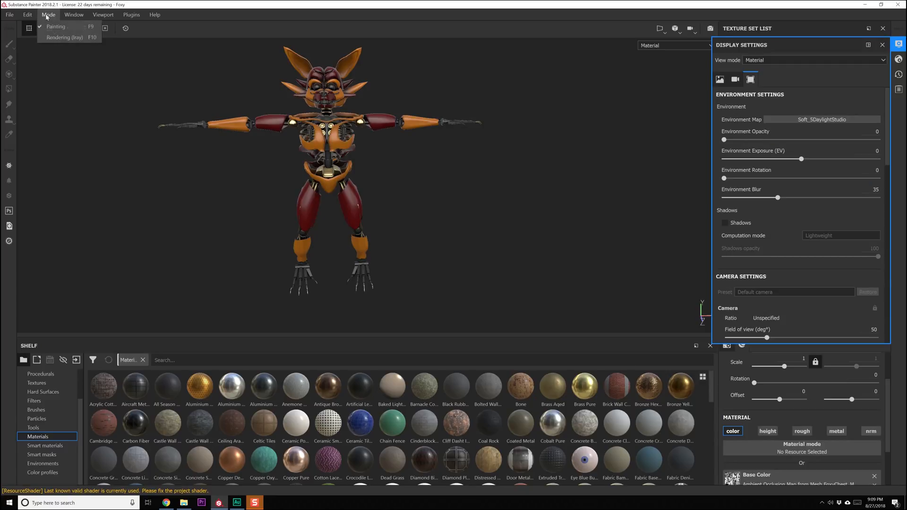
pyautogui.click(52, 37)
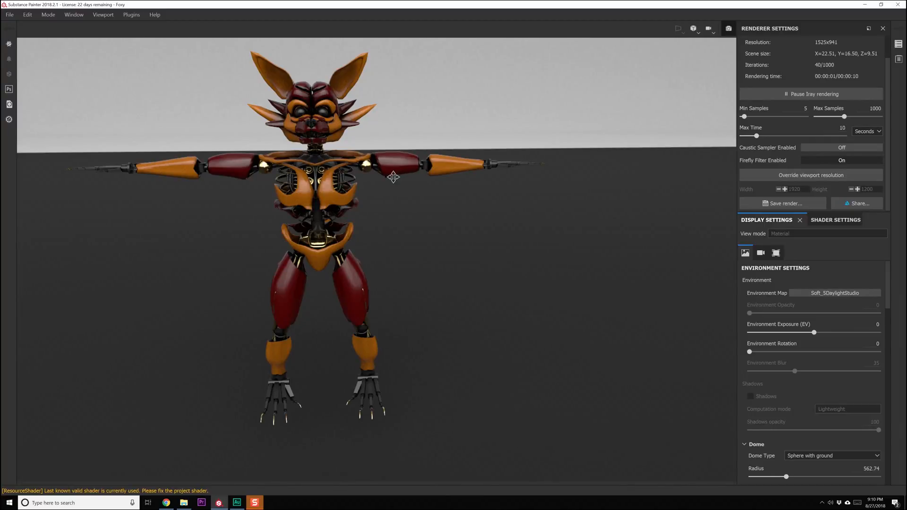
pyautogui.scroll(6, 491, 284)
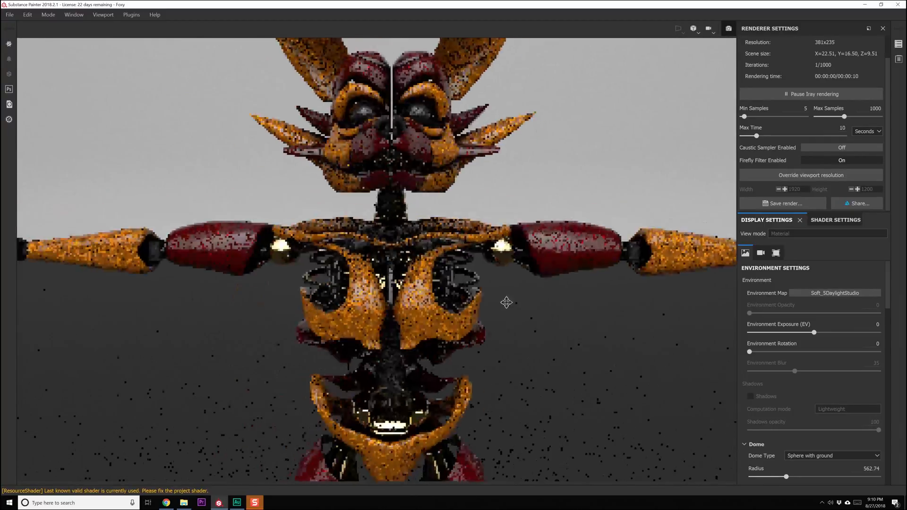
pyautogui.keyDown('alt'); pyautogui.moveTo(507, 302); pyautogui.dragTo(538, 352, button='middle'); pyautogui.keyUp('alt')
pyautogui.keyDown('alt'); pyautogui.moveTo(538, 352); pyautogui.dragTo(519, 330); pyautogui.keyUp('alt')
pyautogui.scroll(2, 507, 305)
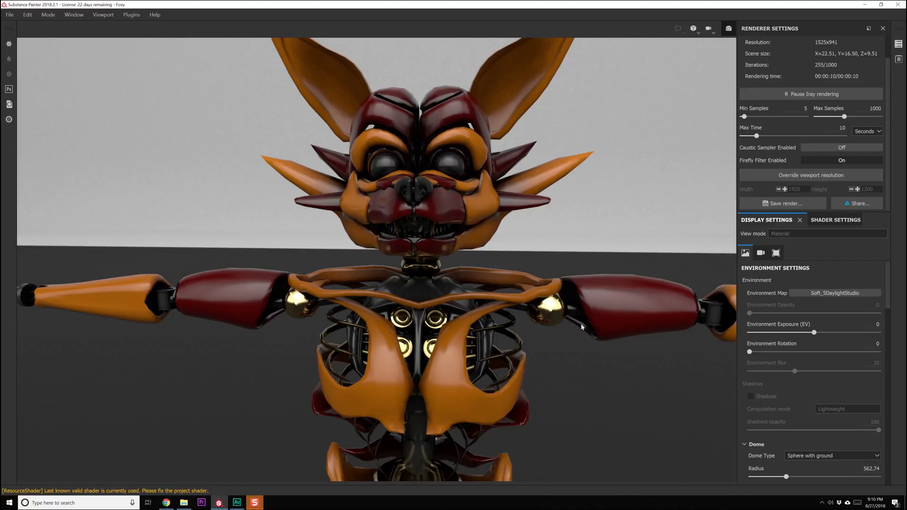
pyautogui.keyDown('alt'); pyautogui.moveTo(660, 322); pyautogui.dragTo(416, 325); pyautogui.keyUp('alt')
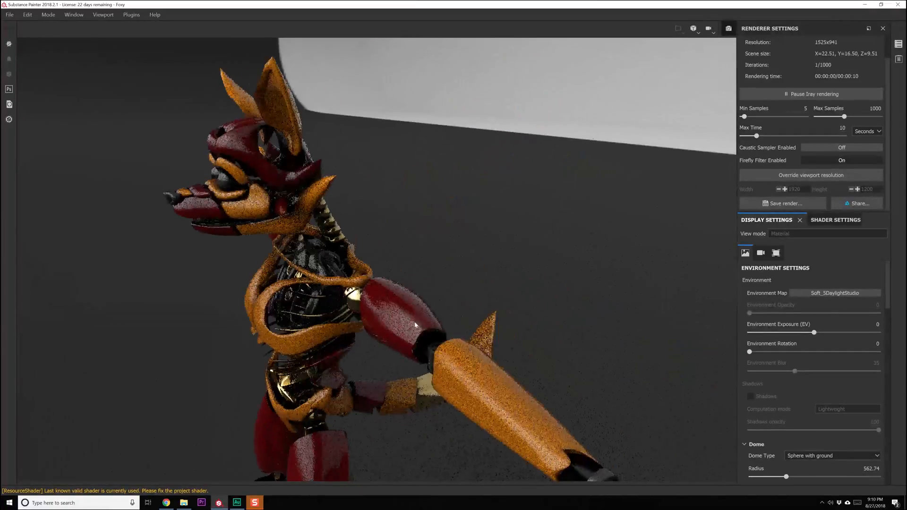
# Return to Painting mode and select Fill layer 1 in the FoxyHead_M texture set
pyautogui.press('F10')
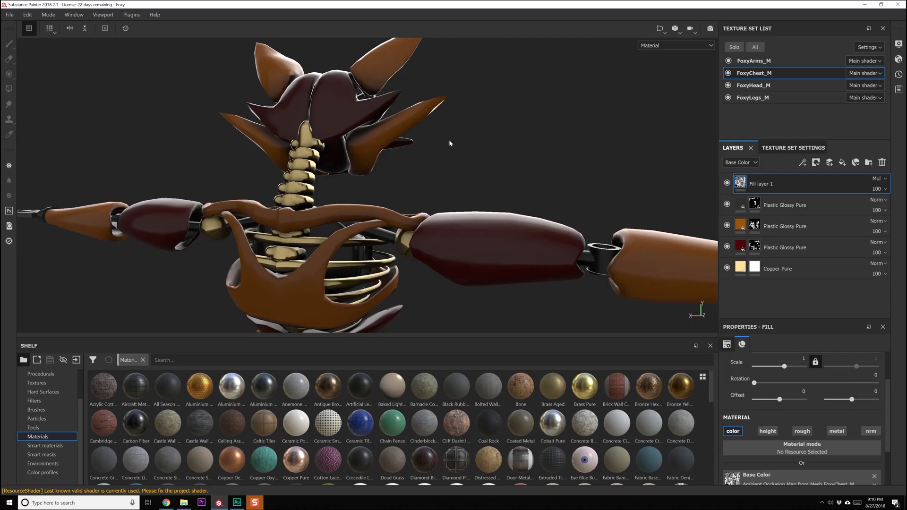
pyautogui.click(751, 86)
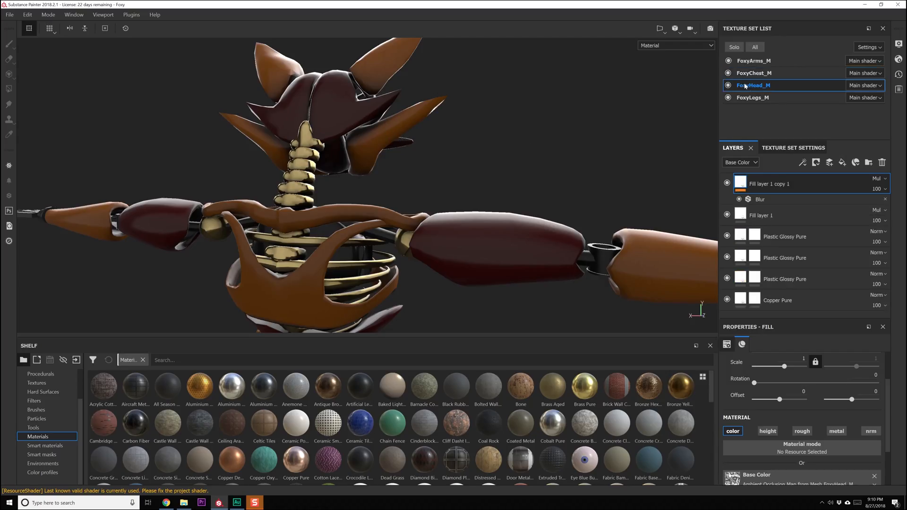
pyautogui.click(789, 218)
pyautogui.keyDown('alt'); pyautogui.moveTo(195, 222); pyautogui.dragTo(631, 217); pyautogui.keyUp('alt')
pyautogui.keyDown('alt'); pyautogui.moveTo(402, 246); pyautogui.dragTo(201, 266); pyautogui.keyUp('alt')
# Compare the head with Fill layer 1 and its blurred copy hidden and shown again
pyautogui.click(727, 183)
pyautogui.click(726, 215)
pyautogui.keyDown('alt'); pyautogui.moveTo(315, 103); pyautogui.dragTo(356, 169, button='right'); pyautogui.keyUp('alt')
pyautogui.keyDown('alt'); pyautogui.moveTo(356, 170); pyautogui.dragTo(368, 169, button='middle'); pyautogui.keyUp('alt')
pyautogui.keyDown('alt'); pyautogui.moveTo(368, 169); pyautogui.dragTo(511, 235); pyautogui.keyUp('alt')
pyautogui.click(727, 214)
pyautogui.click(726, 182)
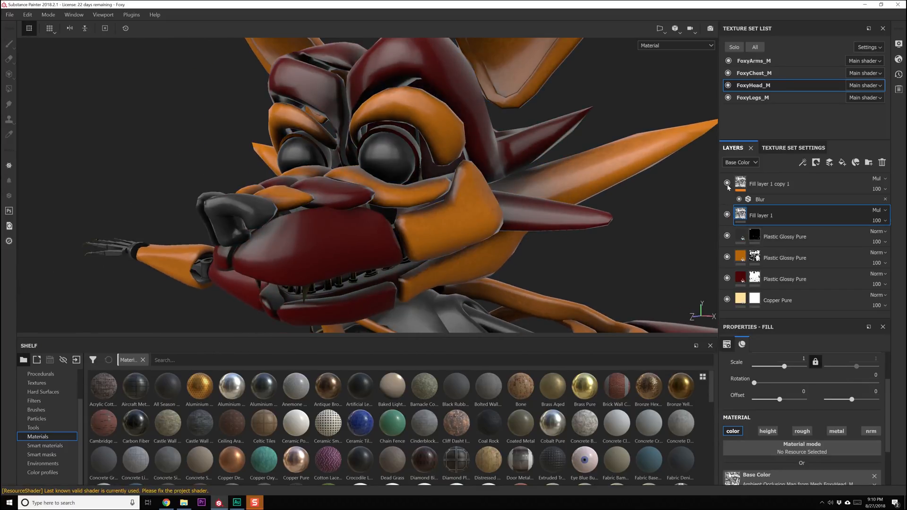
# Examine the shading on the head from several sides, then on the whole body at an angle
pyautogui.moveTo(162, 239)
pyautogui.keyDown('alt'); pyautogui.mouseDown()
pyautogui.moveTo(266, 199)
pyautogui.moveTo(470, 217)
pyautogui.moveTo(432, 257)
pyautogui.moveTo(559, 249)
pyautogui.moveTo(278, 245)
pyautogui.moveTo(373, 159)
pyautogui.moveTo(593, 189)
pyautogui.moveTo(605, 211)
pyautogui.mouseUp(); pyautogui.keyUp('alt')
pyautogui.keyDown('alt'); pyautogui.moveTo(605, 211); pyautogui.dragTo(439, 208, button='right'); pyautogui.keyUp('alt')
pyautogui.keyDown('alt'); pyautogui.moveTo(439, 208); pyautogui.dragTo(472, 156); pyautogui.keyUp('alt')
pyautogui.keyDown('alt'); pyautogui.moveTo(472, 156); pyautogui.dragTo(356, 194, button='middle'); pyautogui.keyUp('alt')
pyautogui.keyDown('alt'); pyautogui.moveTo(356, 194); pyautogui.dragTo(312, 213, button='right'); pyautogui.keyUp('alt')
pyautogui.keyDown('alt'); pyautogui.moveTo(312, 212); pyautogui.dragTo(378, 198, button='middle'); pyautogui.keyUp('alt')
pyautogui.keyDown('alt'); pyautogui.moveTo(378, 199); pyautogui.dragTo(399, 176); pyautogui.keyUp('alt')
pyautogui.keyDown('alt'); pyautogui.moveTo(399, 176); pyautogui.dragTo(392, 162, button='right'); pyautogui.keyUp('alt')
pyautogui.keyDown('alt'); pyautogui.moveTo(393, 162); pyautogui.dragTo(406, 208); pyautogui.keyUp('alt')
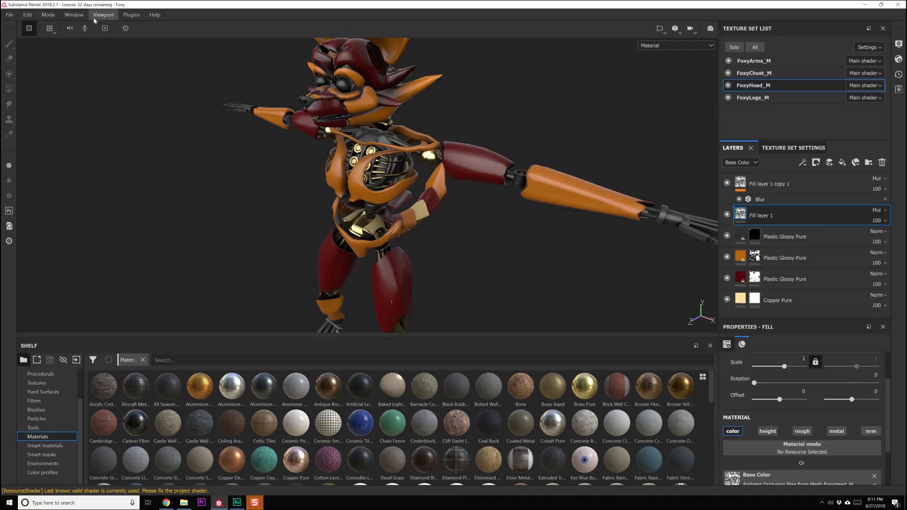
# Try the bus_garage environment map and check its reflections on the head and chest
pyautogui.click(898, 44)
pyautogui.click(798, 122)
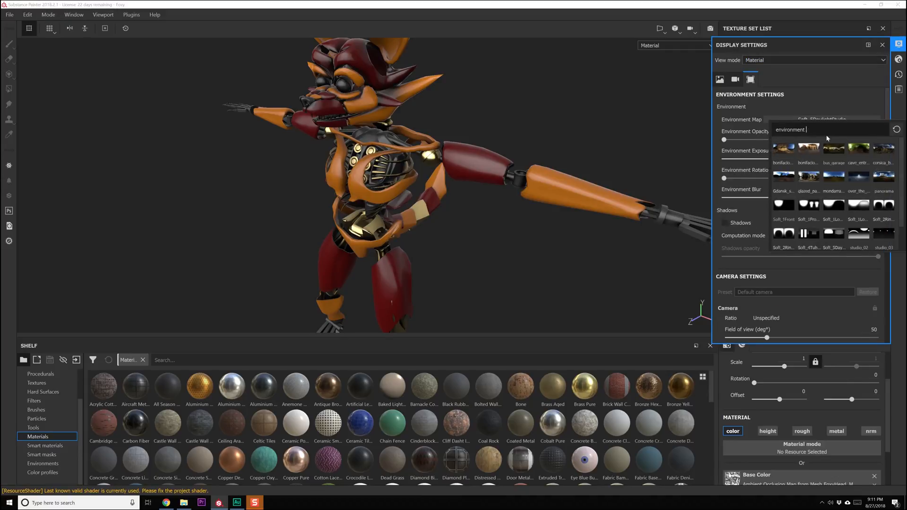
pyautogui.click(824, 153)
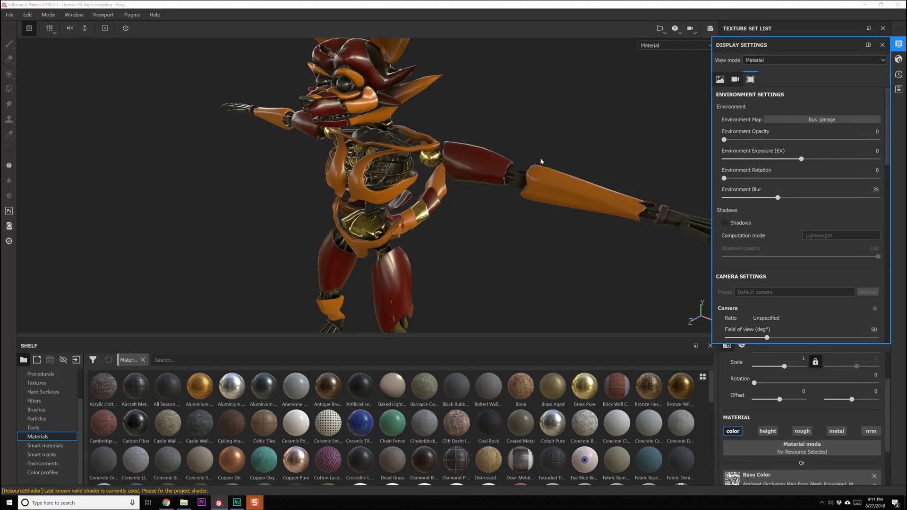
pyautogui.keyDown('alt'); pyautogui.moveTo(398, 140); pyautogui.dragTo(374, 229, button='middle'); pyautogui.keyUp('alt')
pyautogui.keyDown('alt'); pyautogui.moveTo(375, 229); pyautogui.dragTo(382, 202); pyautogui.keyUp('alt')
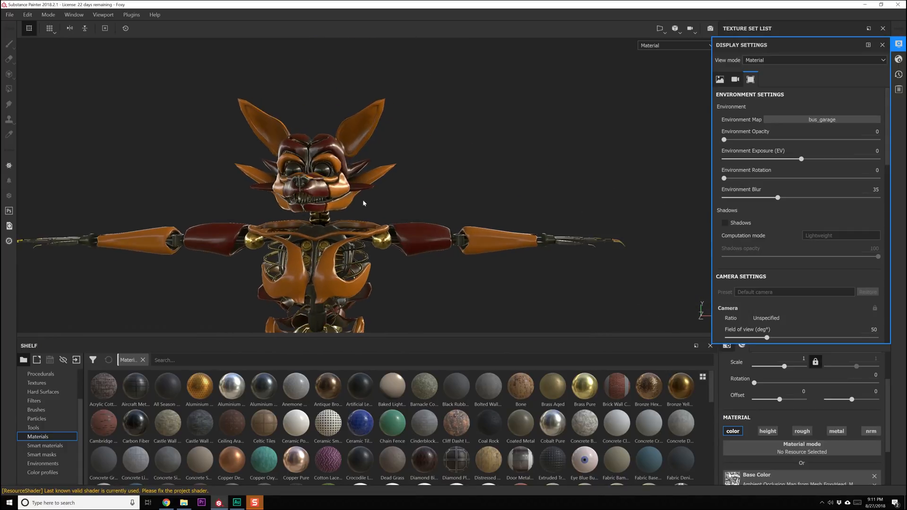
pyautogui.keyDown('alt'); pyautogui.moveTo(383, 202); pyautogui.dragTo(469, 375, button='right'); pyautogui.keyUp('alt')
pyautogui.keyDown('alt'); pyautogui.moveTo(470, 283); pyautogui.dragTo(428, 257); pyautogui.keyUp('alt')
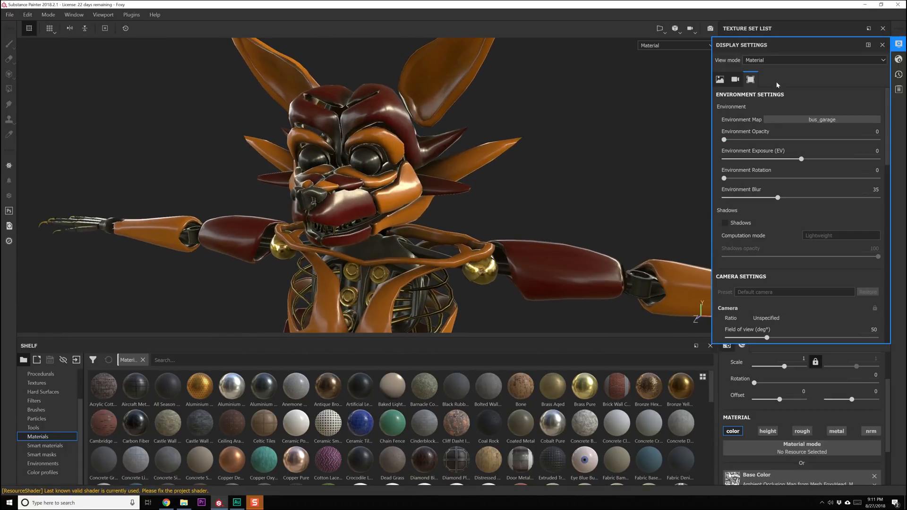
# Try the corsica_beach, bonifacio_street and bonifacio_aragon_stairs environment maps in turn
pyautogui.click(785, 62)
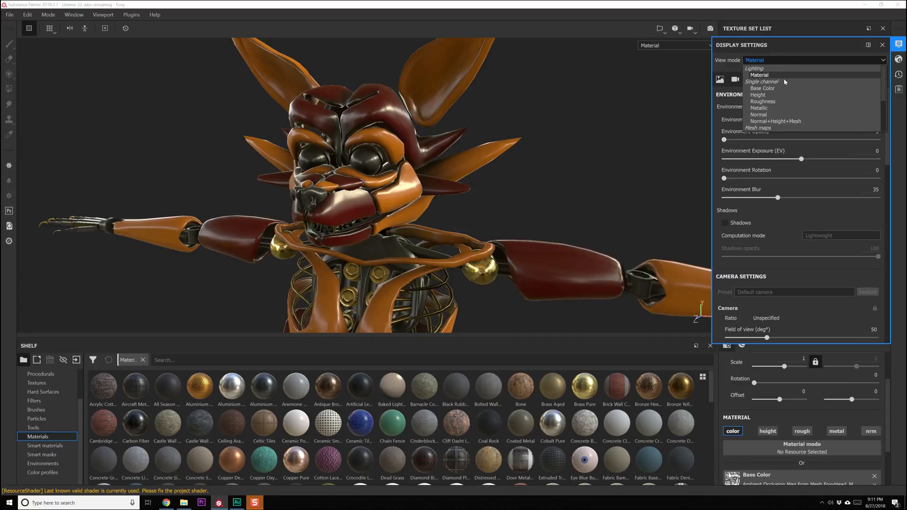
pyautogui.click(792, 49)
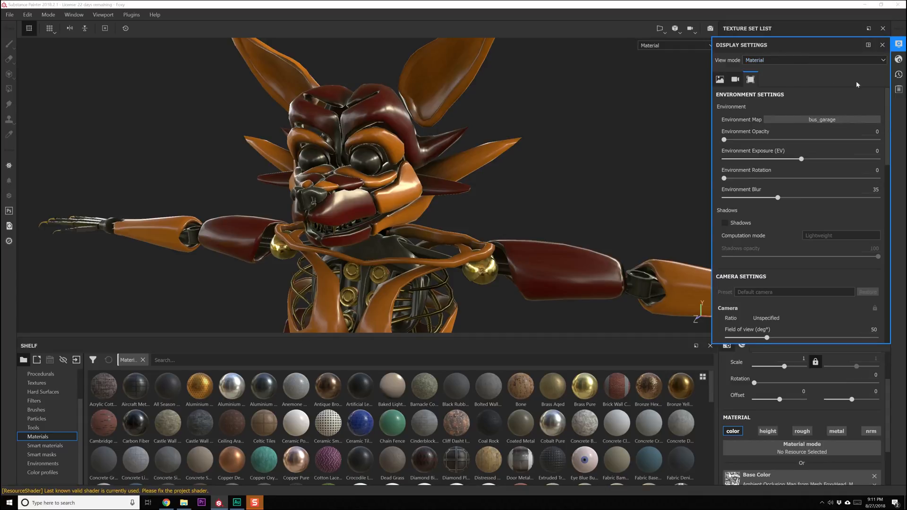
pyautogui.click(834, 119)
pyautogui.click(883, 149)
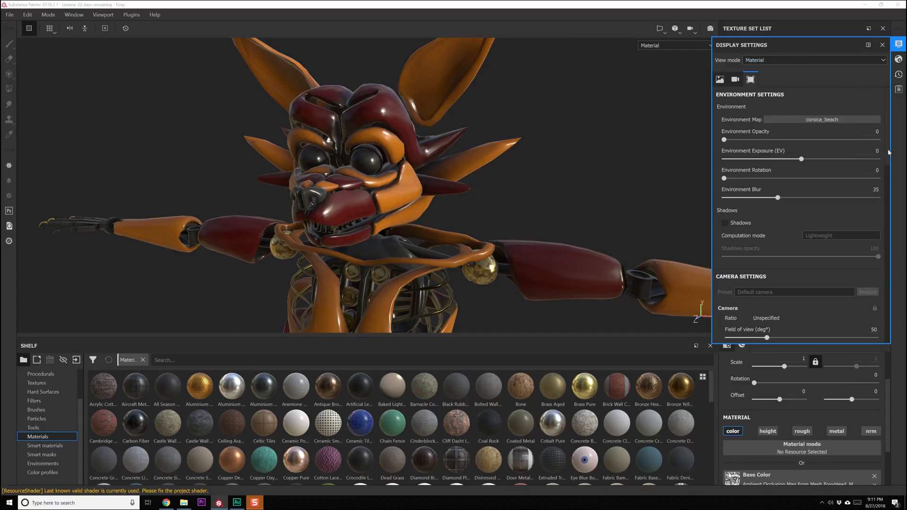
pyautogui.click(811, 121)
pyautogui.click(809, 150)
pyautogui.click(807, 121)
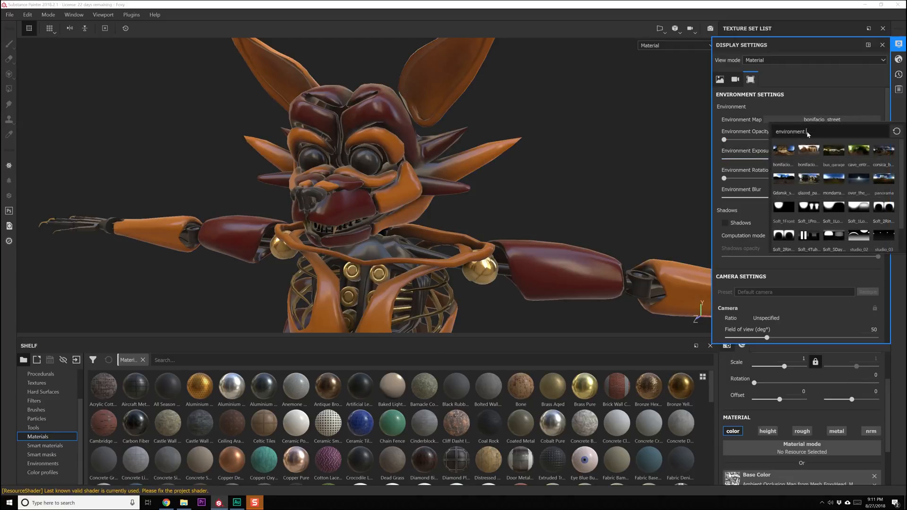
pyautogui.click(781, 152)
# Try further outdoor environment maps in turn, including the Gdansk map, over_the_clouds and panorama
pyautogui.click(802, 122)
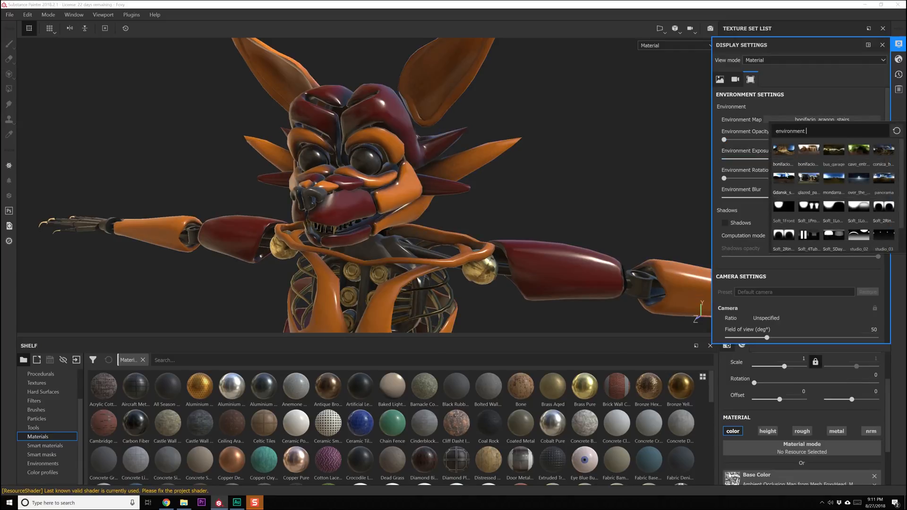
pyautogui.click(783, 174)
pyautogui.click(803, 122)
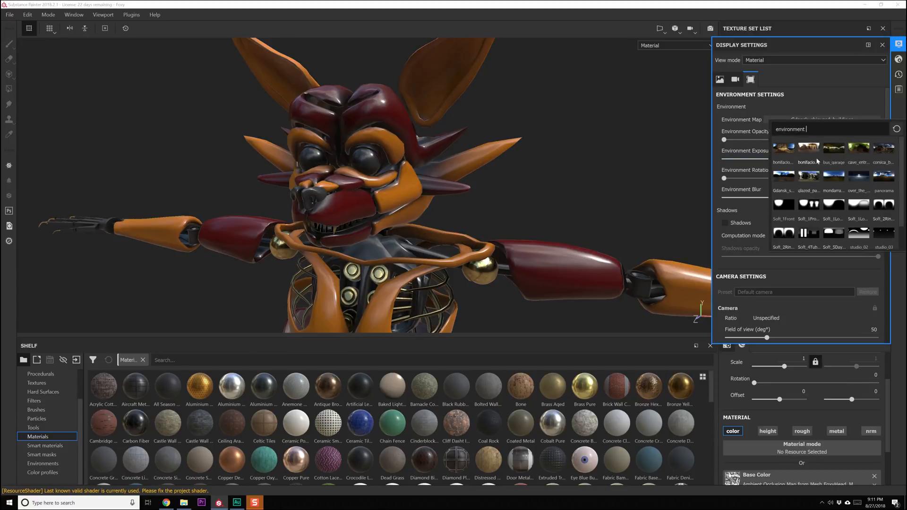
pyautogui.click(808, 176)
pyautogui.click(809, 120)
pyautogui.click(825, 160)
pyautogui.click(822, 121)
pyautogui.click(832, 148)
pyautogui.click(827, 121)
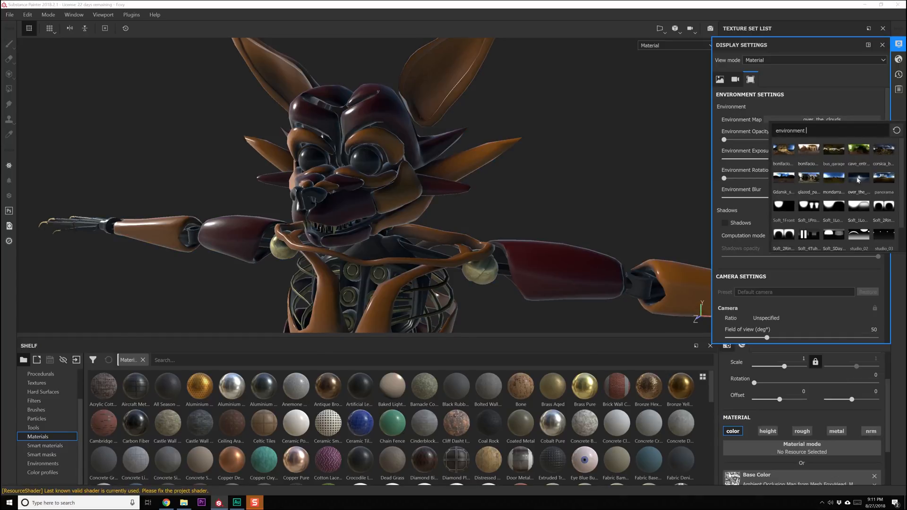
pyautogui.click(879, 178)
# Set the environment map to tomoco_studio
pyautogui.click(833, 121)
pyautogui.scroll(-1, 884, 199)
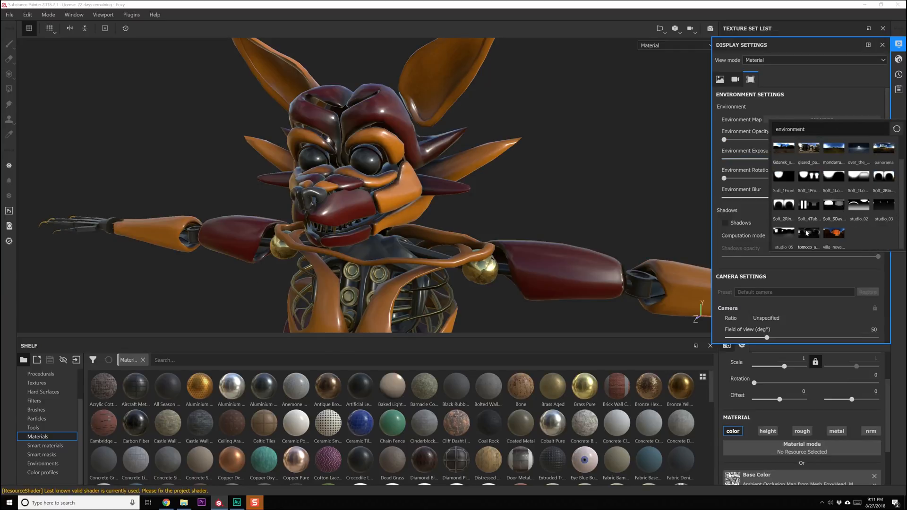
pyautogui.click(806, 234)
# Examine the character's head, torso and legs from several angles under the tomoco_studio lighting
pyautogui.keyDown('alt'); pyautogui.moveTo(412, 230); pyautogui.dragTo(519, 225); pyautogui.keyUp('alt')
pyautogui.keyDown('alt'); pyautogui.moveTo(519, 224); pyautogui.dragTo(395, 239, button='middle'); pyautogui.keyUp('alt')
pyautogui.keyDown('alt'); pyautogui.moveTo(395, 239); pyautogui.dragTo(544, 322); pyautogui.keyUp('alt')
pyautogui.keyDown('alt'); pyautogui.moveTo(543, 321); pyautogui.dragTo(420, 269, button='middle'); pyautogui.keyUp('alt')
pyautogui.keyDown('alt'); pyautogui.moveTo(420, 269); pyautogui.dragTo(350, 283); pyautogui.keyUp('alt')
pyautogui.keyDown('alt'); pyautogui.moveTo(373, 325); pyautogui.dragTo(380, 233, button='middle'); pyautogui.keyUp('alt')
pyautogui.keyDown('alt'); pyautogui.moveTo(425, 246); pyautogui.dragTo(380, 266); pyautogui.keyUp('alt')
pyautogui.keyDown('alt'); pyautogui.moveTo(381, 265); pyautogui.dragTo(385, 189, button='middle'); pyautogui.keyUp('alt')
pyautogui.scroll(-4, 378, 203)
pyautogui.keyDown('alt'); pyautogui.moveTo(331, 321); pyautogui.dragTo(359, 197, button='middle'); pyautogui.keyUp('alt')
pyautogui.keyDown('alt'); pyautogui.moveTo(368, 114); pyautogui.dragTo(381, 222, button='middle'); pyautogui.keyUp('alt')
pyautogui.keyDown('alt'); pyautogui.moveTo(437, 180); pyautogui.dragTo(413, 177); pyautogui.keyUp('alt')
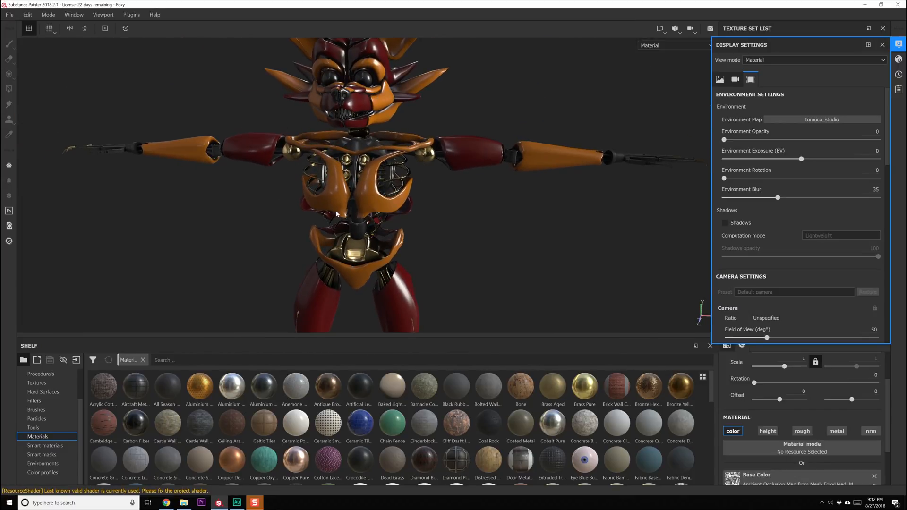
pyautogui.keyDown('alt'); pyautogui.moveTo(248, 213); pyautogui.dragTo(382, 227); pyautogui.keyUp('alt')
pyautogui.keyDown('alt'); pyautogui.moveTo(379, 270); pyautogui.dragTo(361, 245); pyautogui.keyUp('alt')
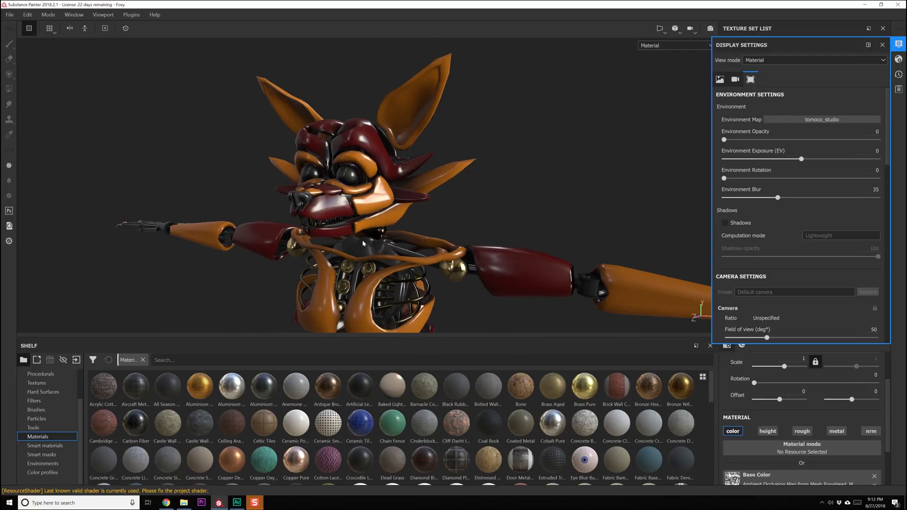